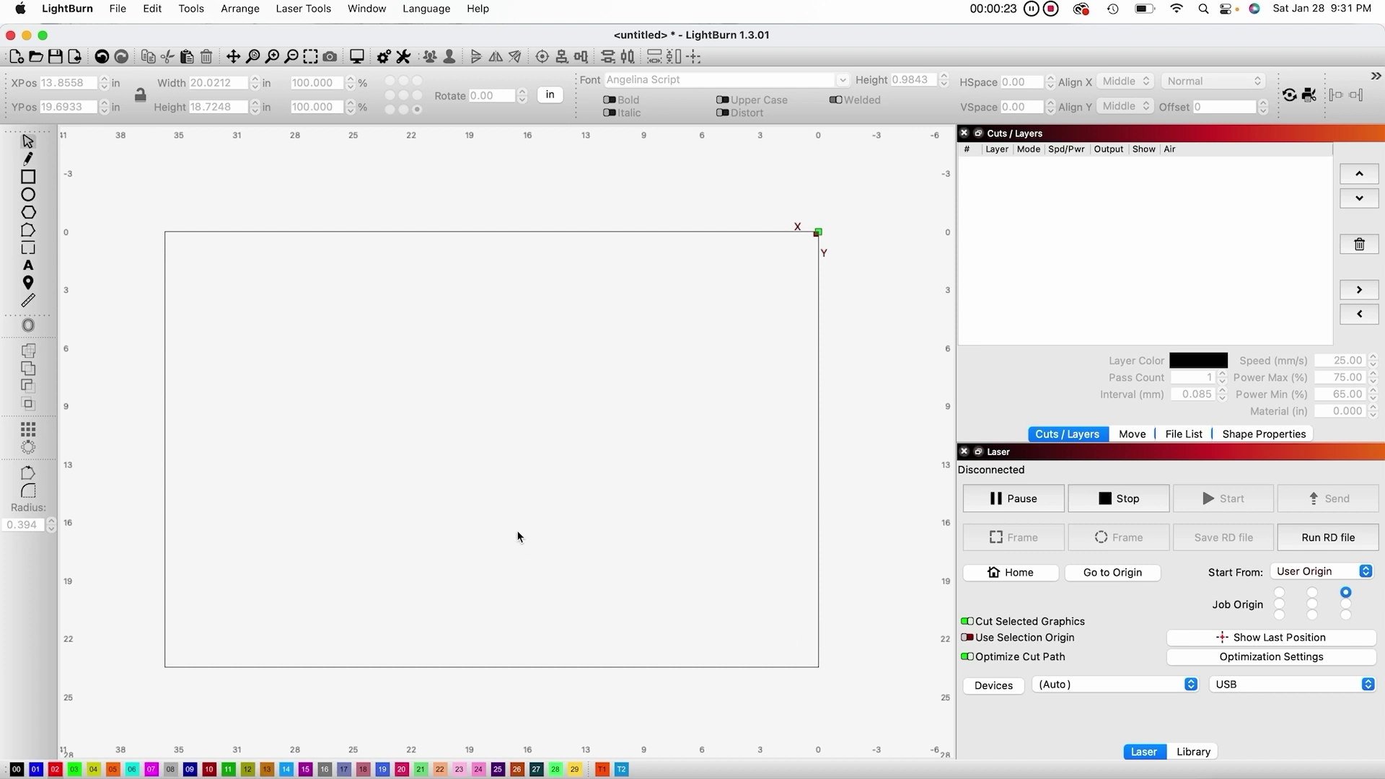
Step: Import 1heart.svg from the Desktop into the project via File > Import
{"action": "left_click", "coordinate": [117, 13]}
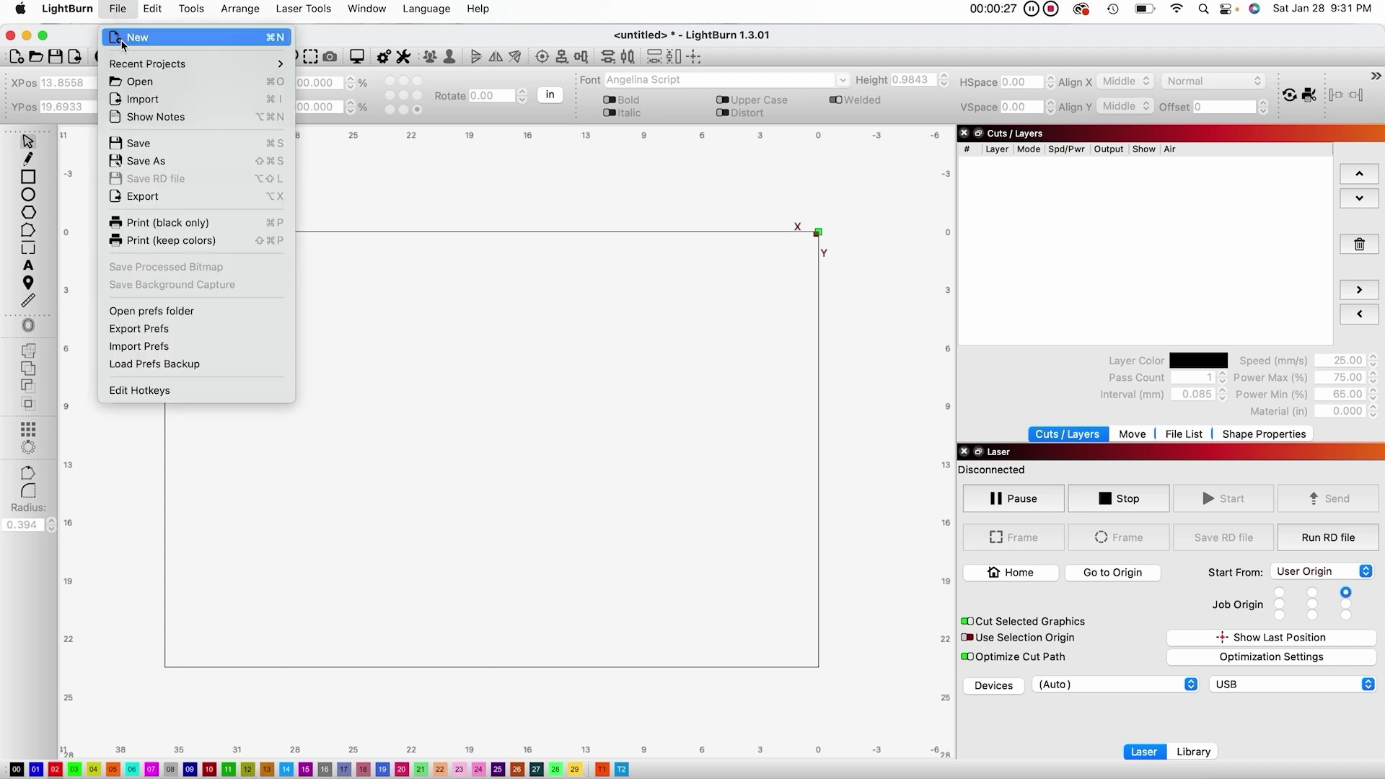
{"action": "left_click", "coordinate": [141, 104]}
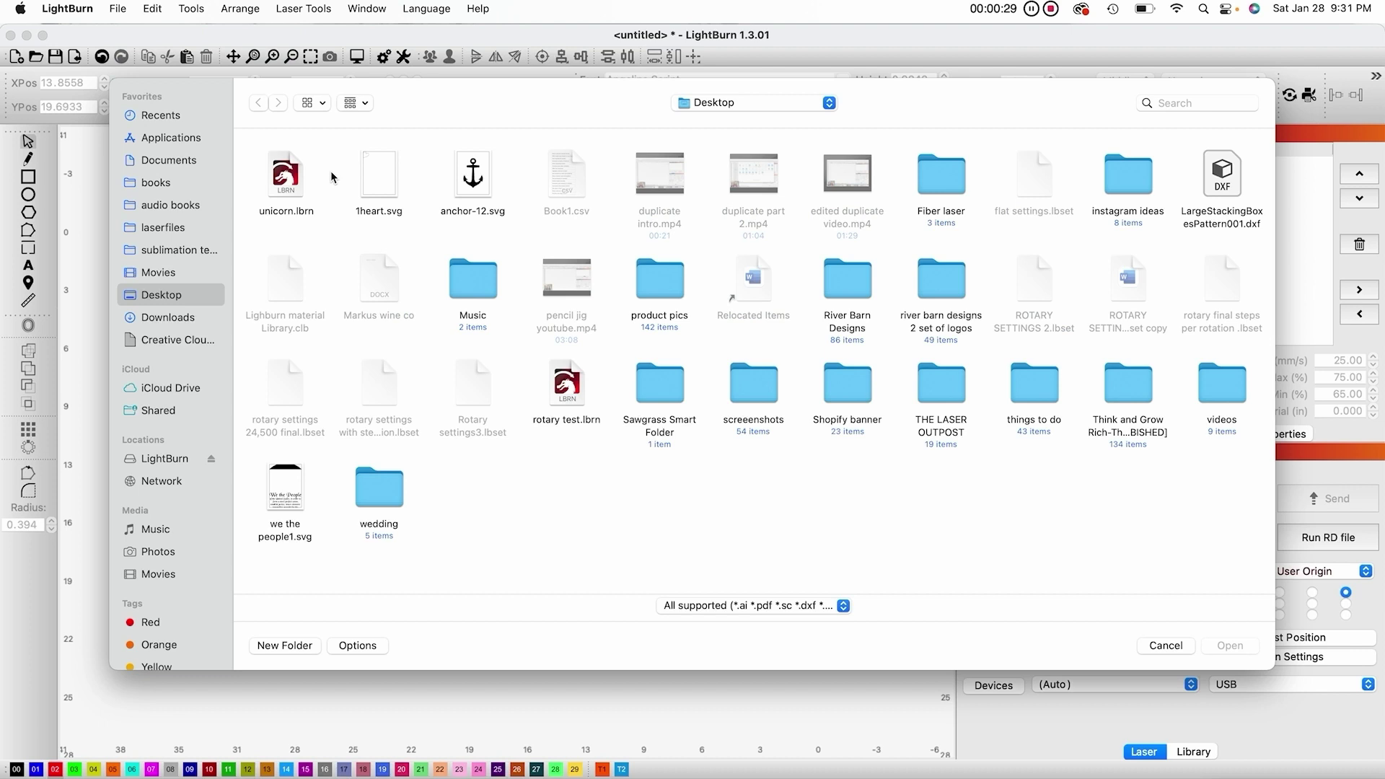
{"action": "left_click", "coordinate": [384, 188]}
{"action": "left_click", "coordinate": [1230, 646]}
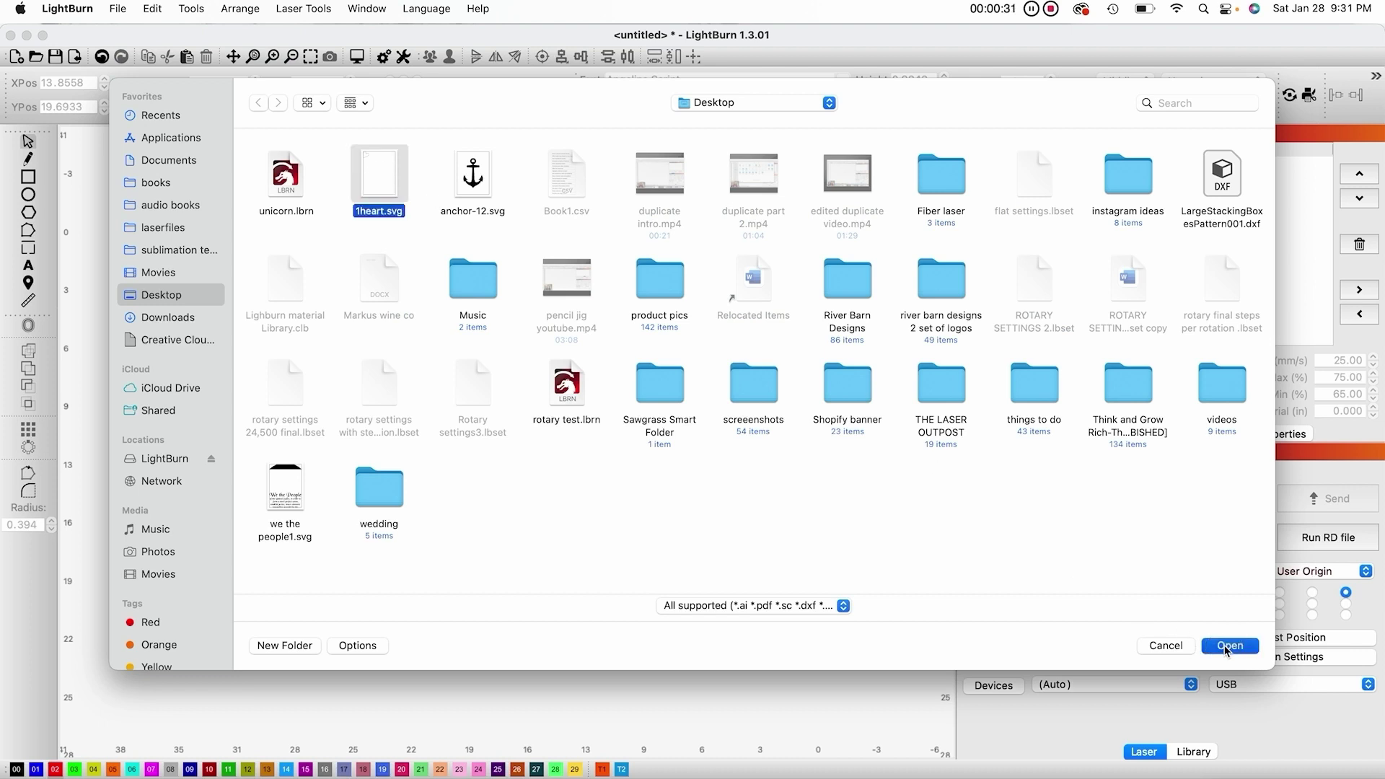
Step: Scale the heart to about 5.6 × 6.0 in and position it at the bed's top-left
{"action": "left_click_drag", "start_coordinate": [522, 459], "coordinate": [591, 531]}
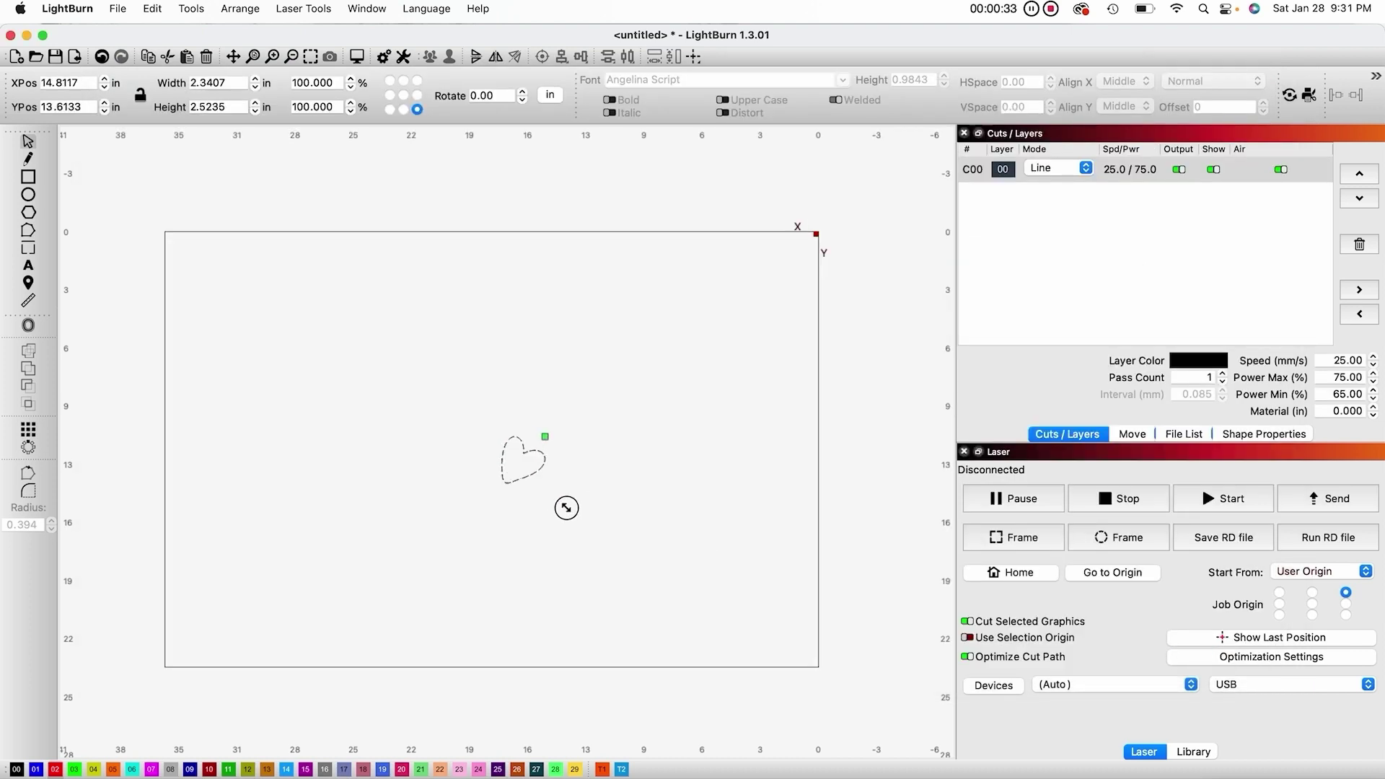
{"action": "left_click_drag", "start_coordinate": [542, 479], "coordinate": [248, 303]}
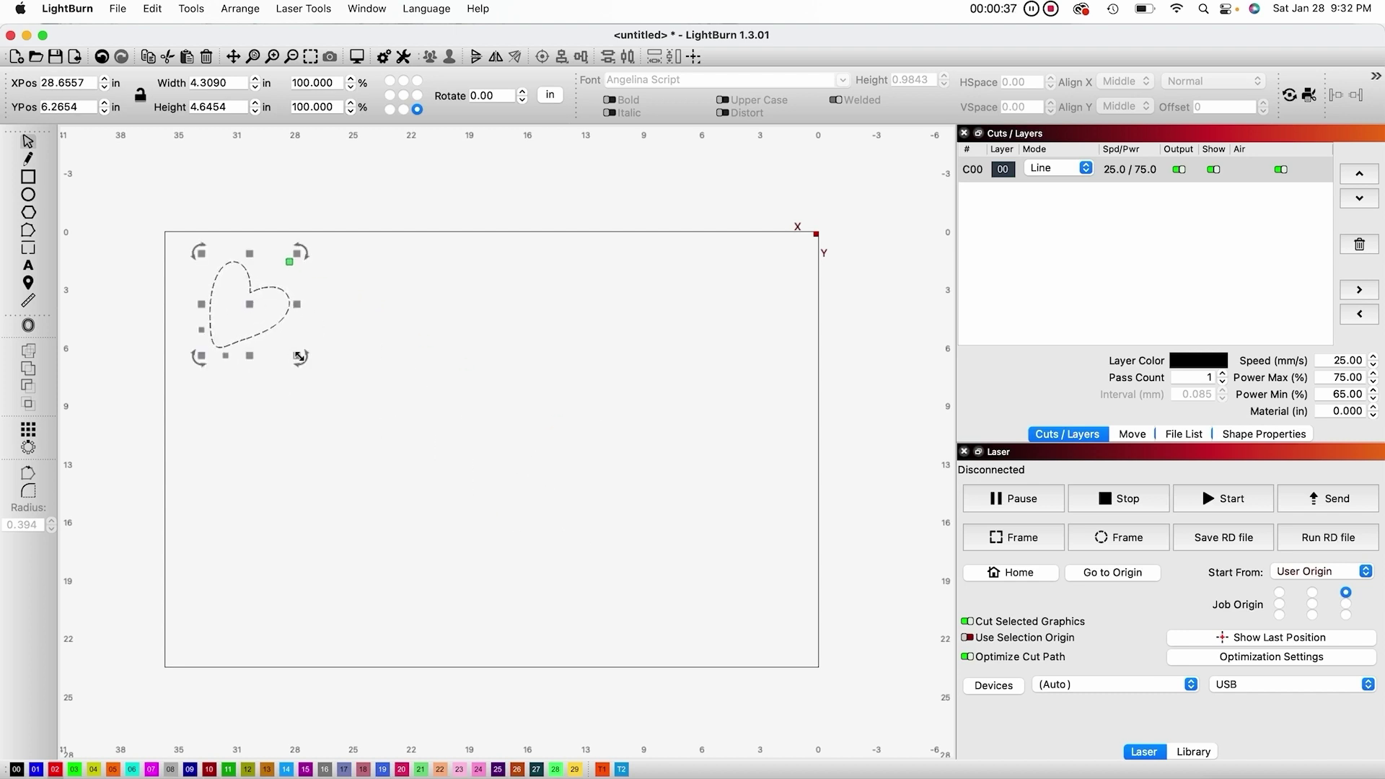
{"action": "left_click_drag", "start_coordinate": [298, 357], "coordinate": [323, 381]}
{"action": "left_click_drag", "start_coordinate": [259, 318], "coordinate": [245, 310]}
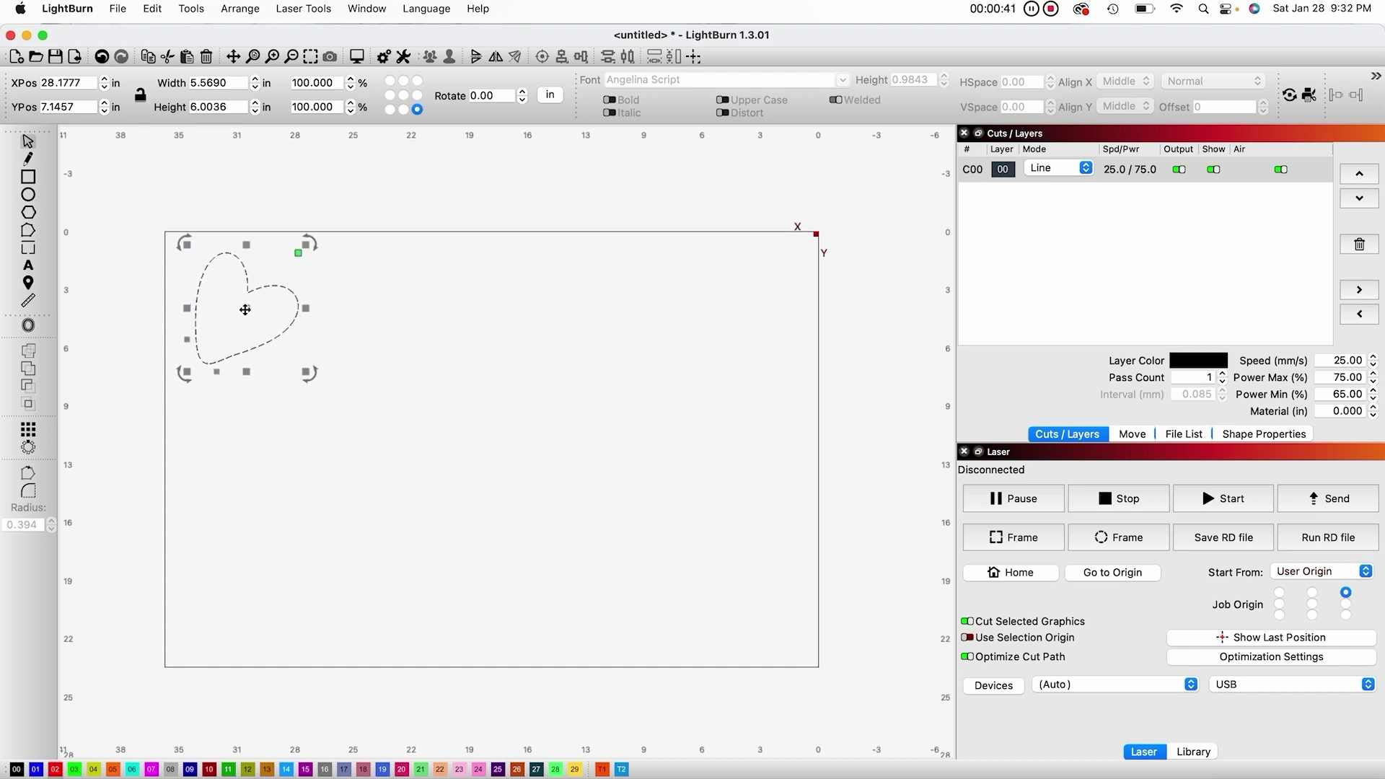
Step: Duplicate the heart three times, placing each copy right of the previous one
{"action": "left_click", "coordinate": [152, 9]}
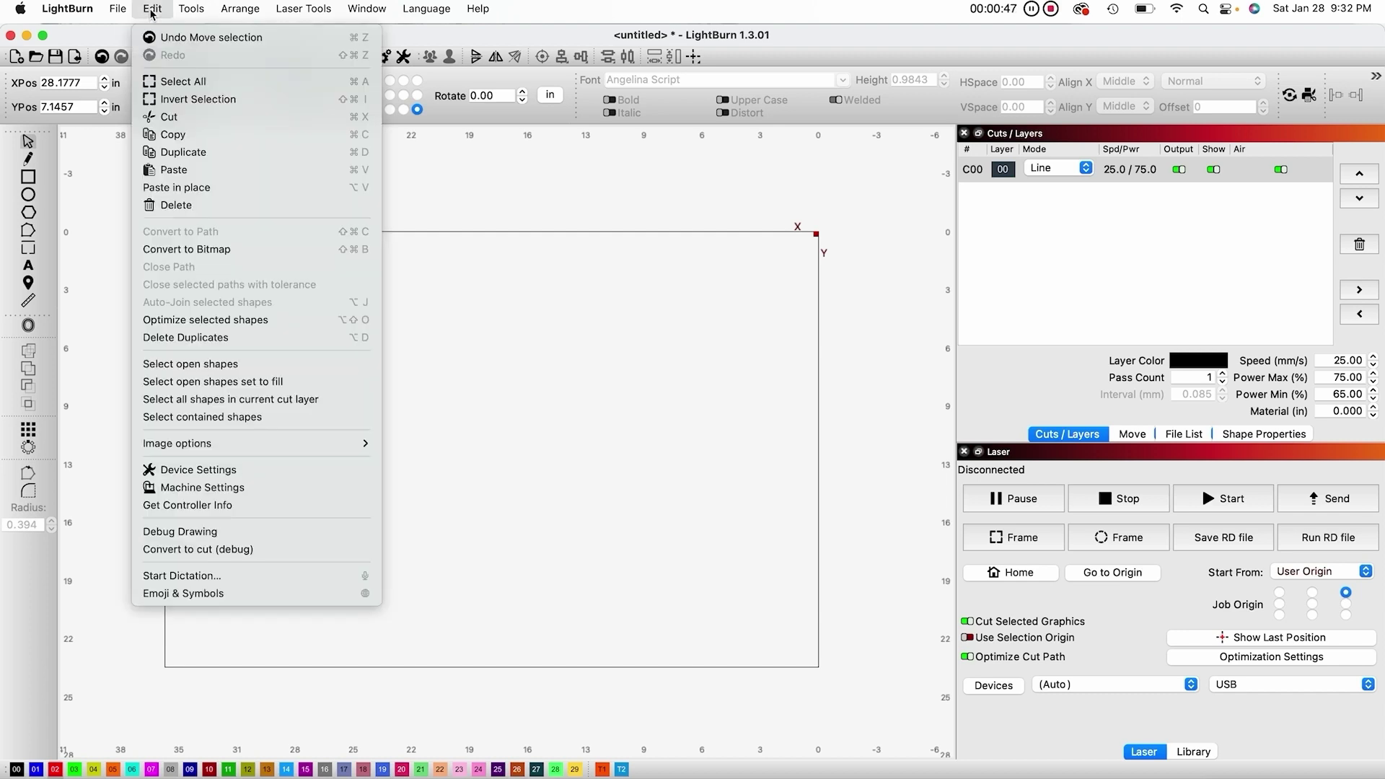
{"action": "left_click", "coordinate": [185, 152]}
{"action": "left_click_drag", "start_coordinate": [249, 310], "coordinate": [359, 308]}
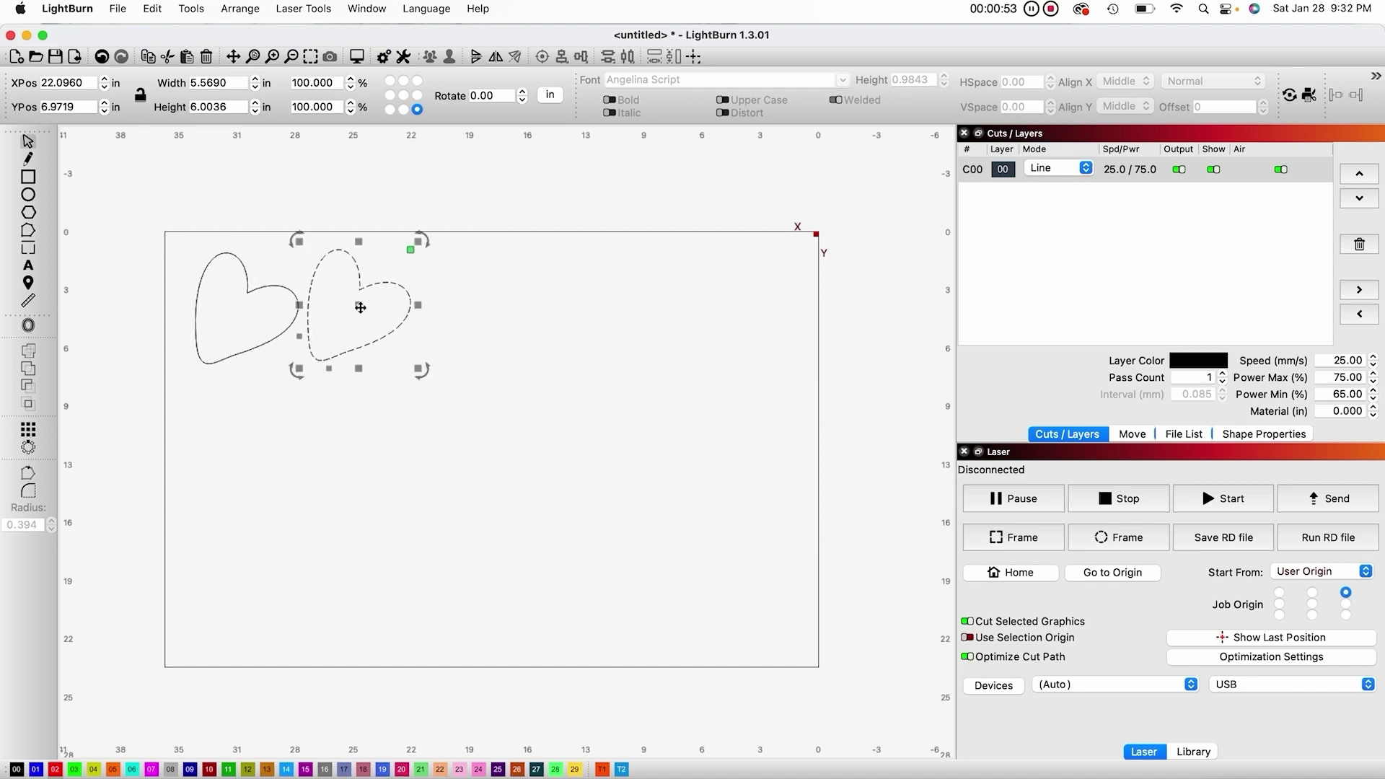
{"action": "right_click", "coordinate": [361, 308]}
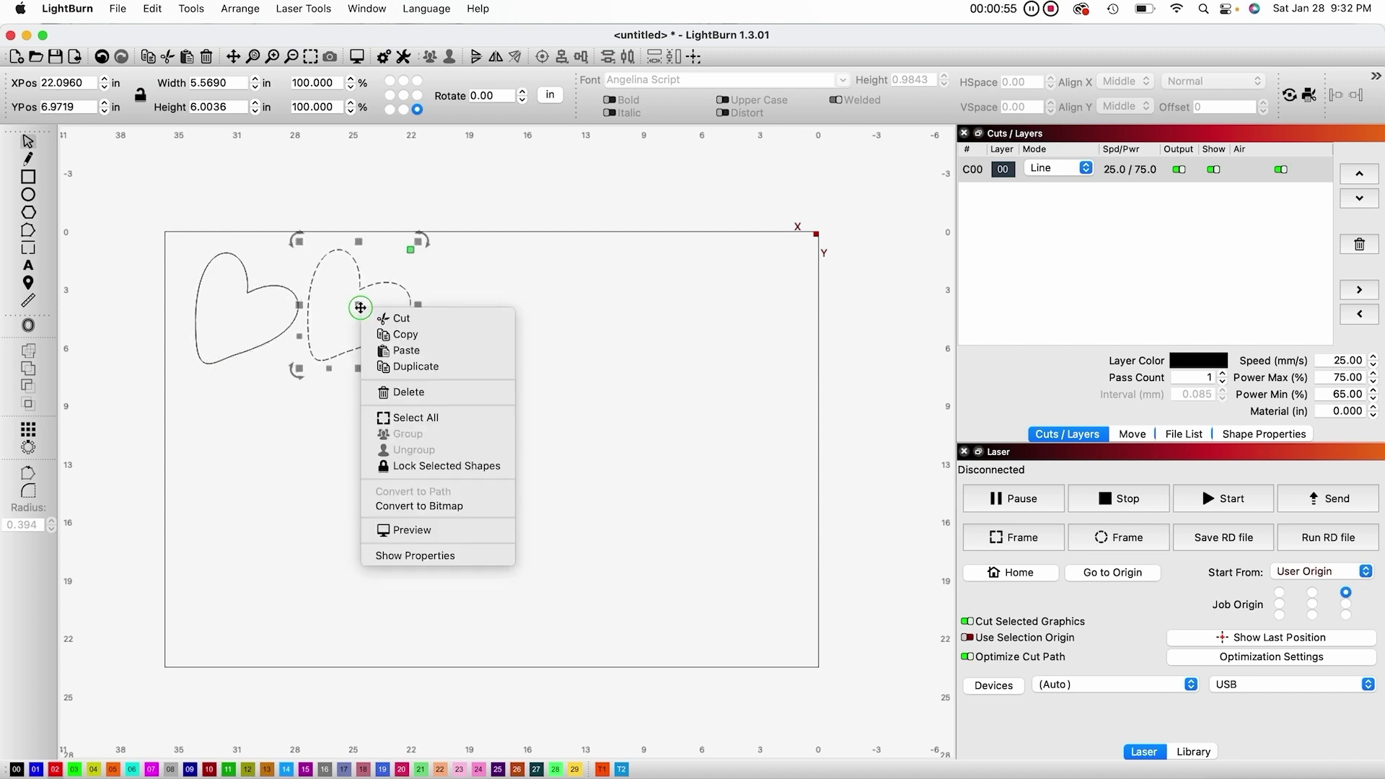
{"action": "left_click", "coordinate": [393, 366]}
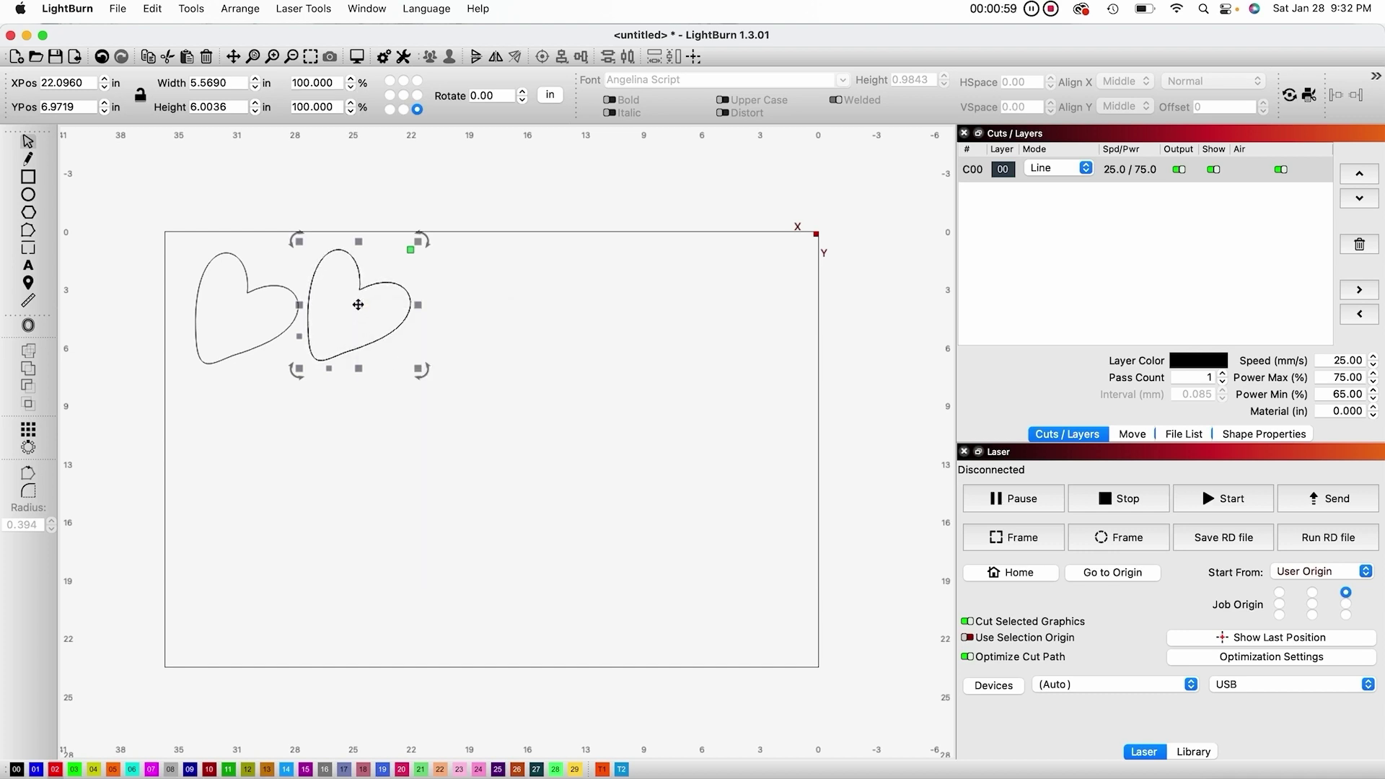
{"action": "left_click_drag", "start_coordinate": [362, 304], "coordinate": [483, 307]}
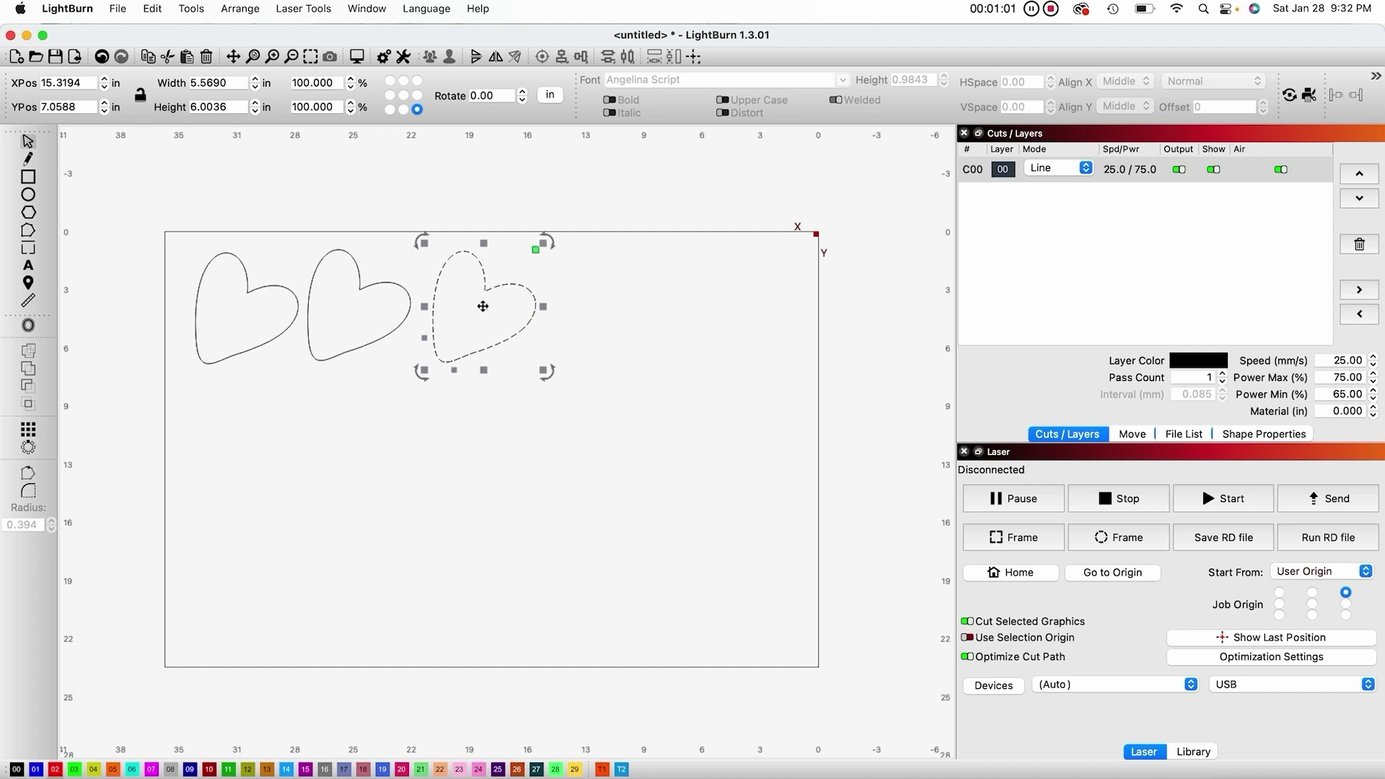
{"action": "key", "text": "super+d"}
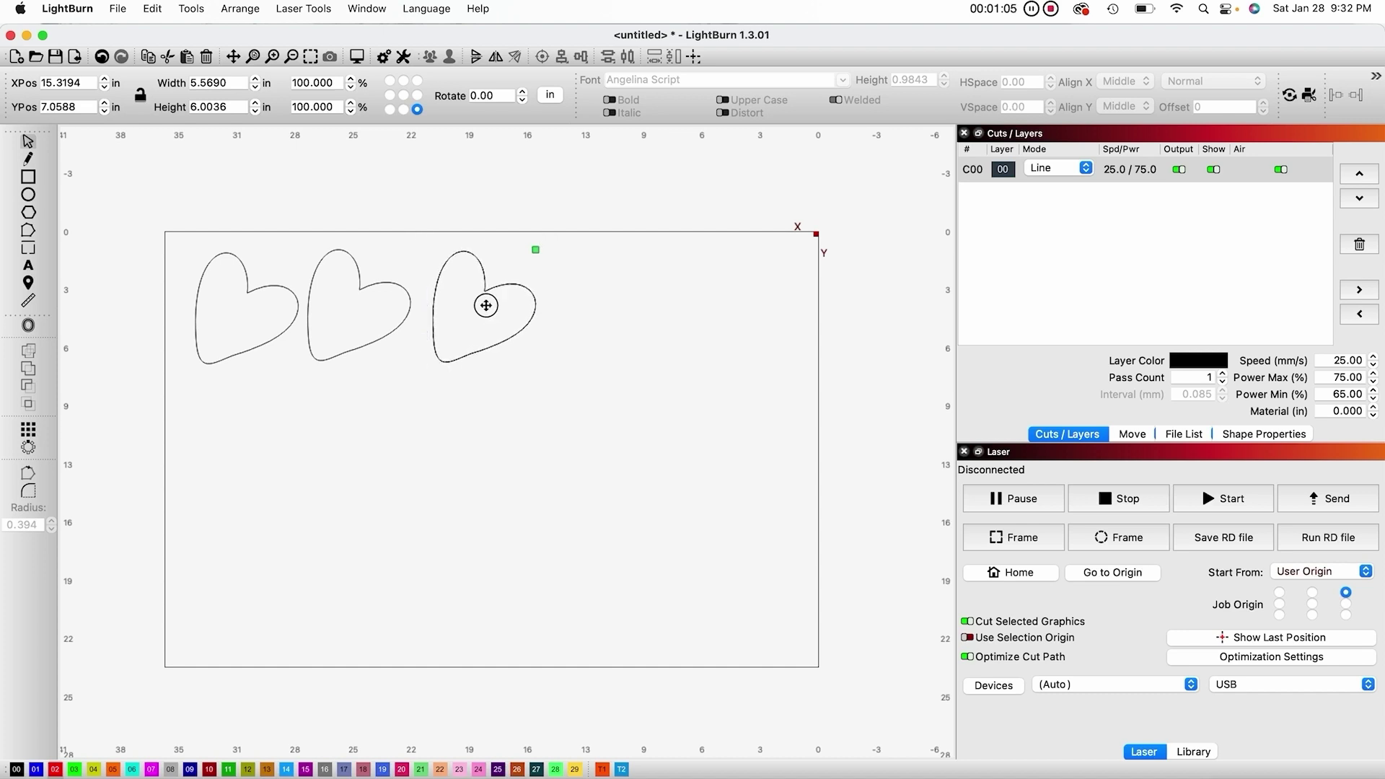
{"action": "left_click_drag", "start_coordinate": [482, 306], "coordinate": [598, 302]}
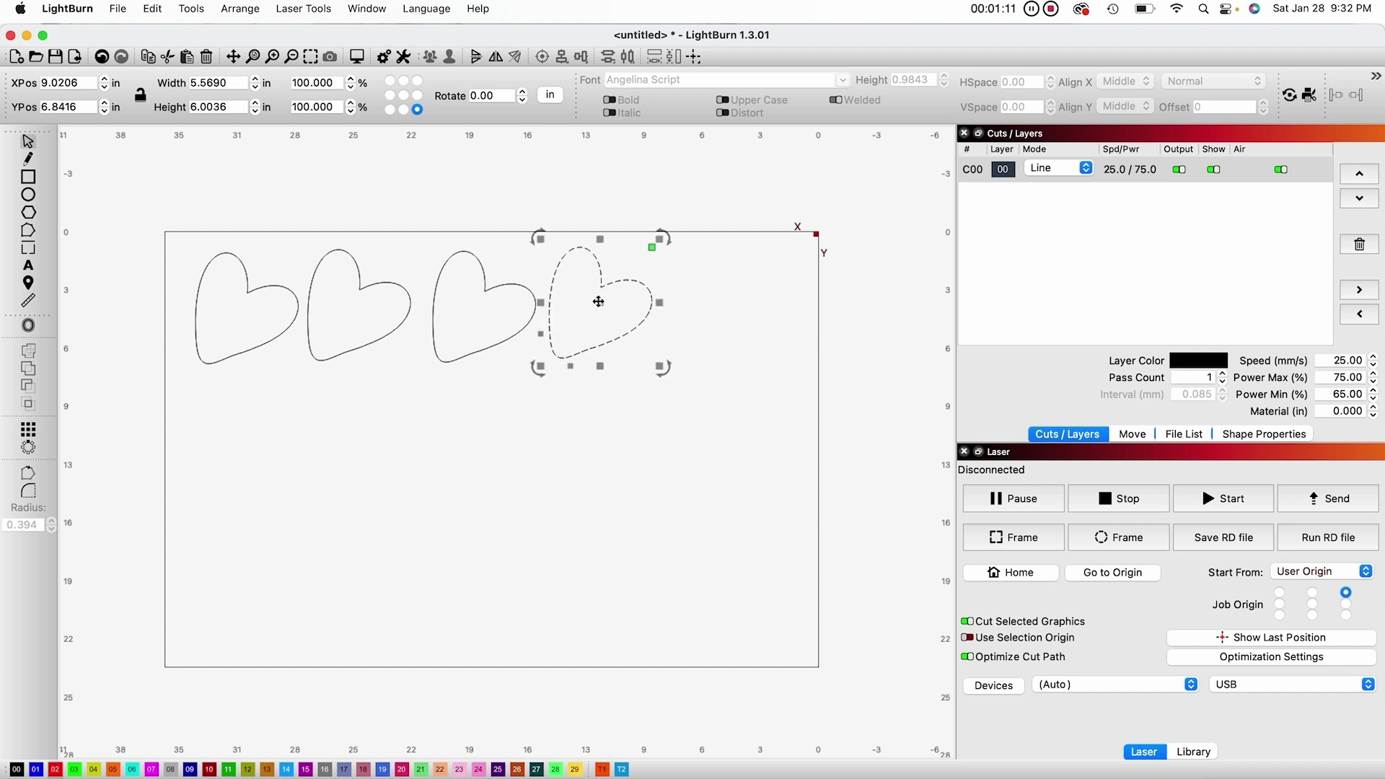
{"action": "left_click", "coordinate": [29, 434]}
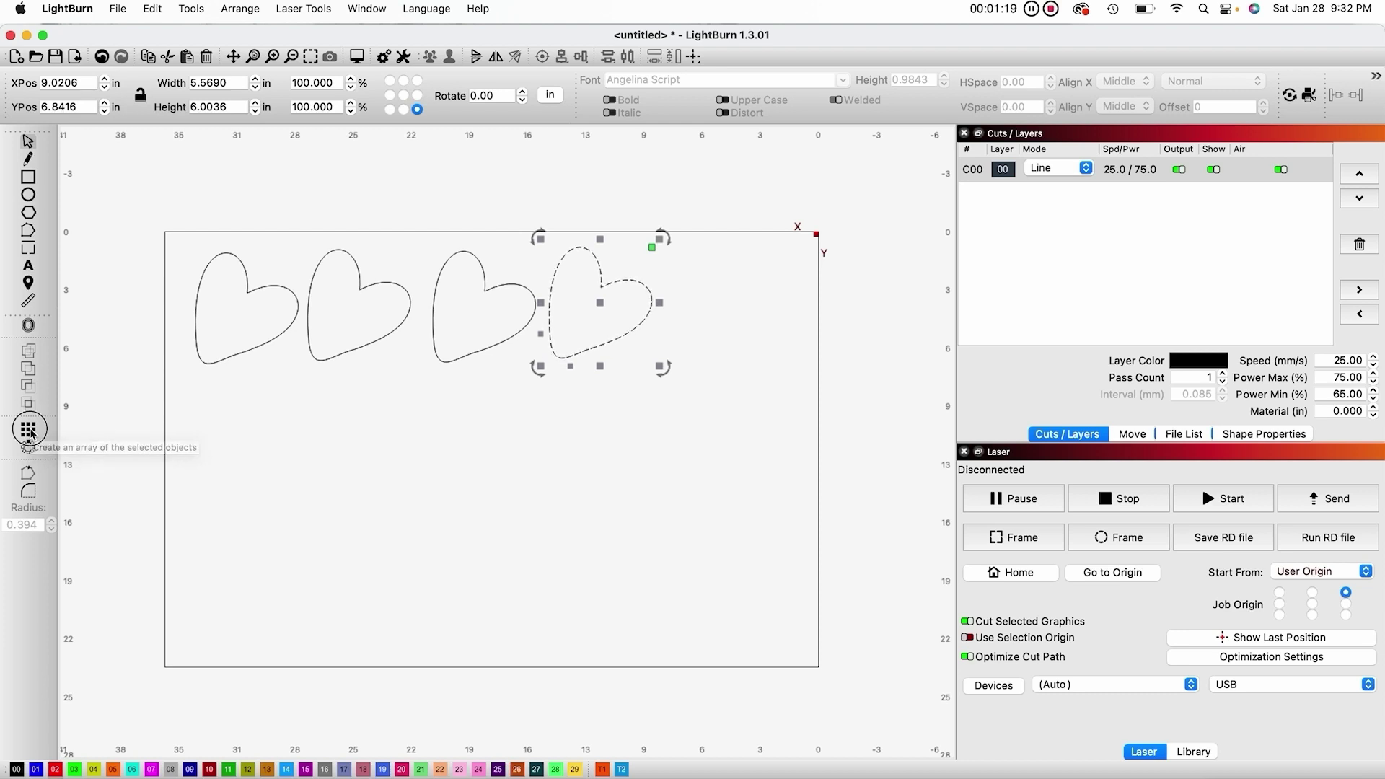
{"action": "left_click_drag", "start_coordinate": [602, 258], "coordinate": [477, 407]}
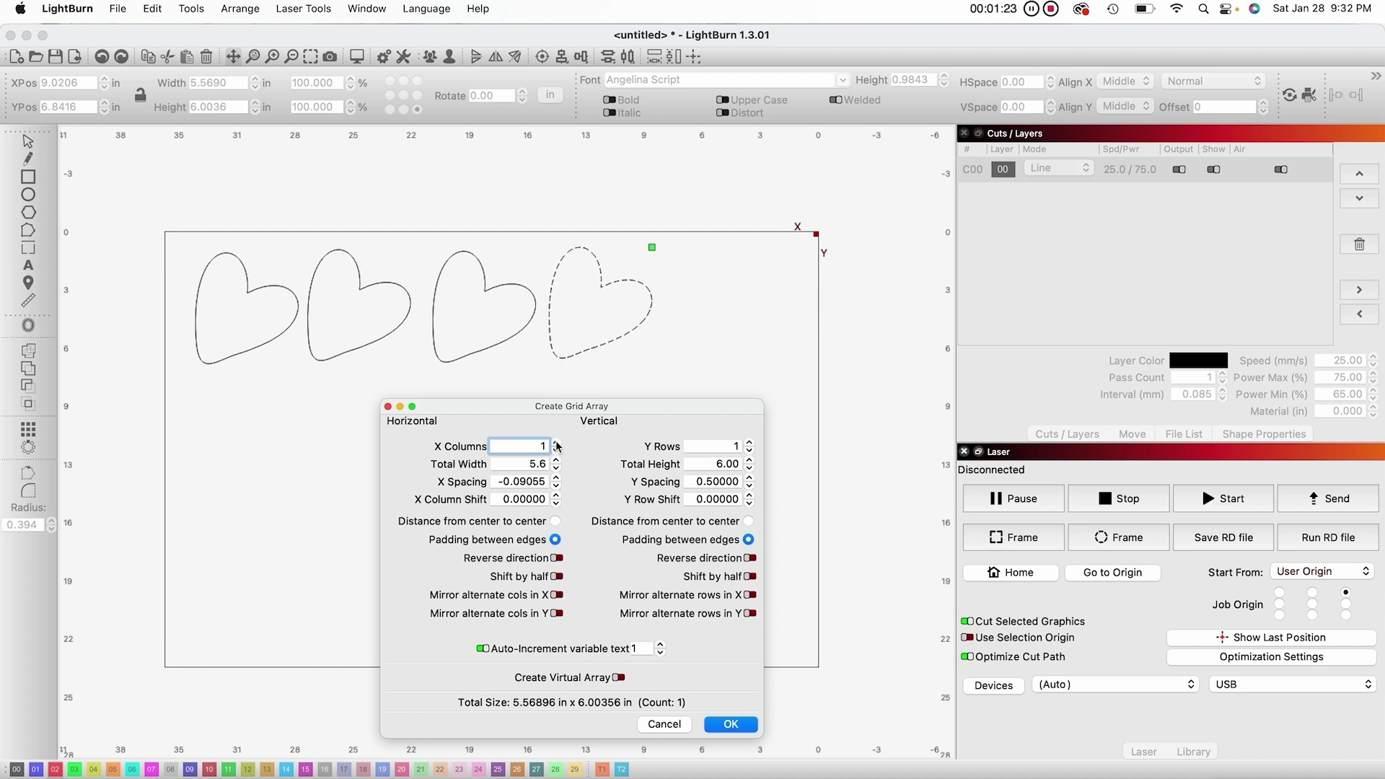
{"action": "left_click", "coordinate": [554, 441]}
{"action": "left_click", "coordinate": [556, 443]}
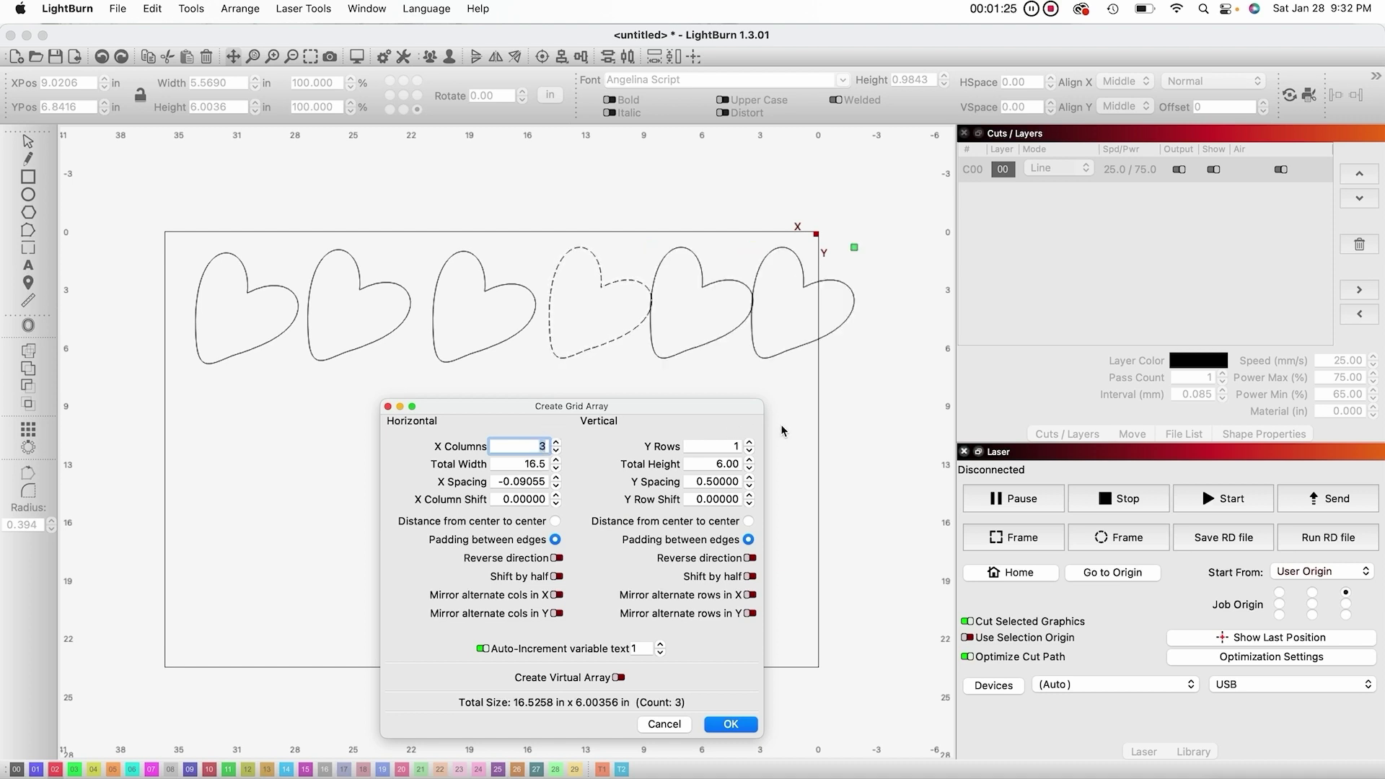
{"action": "left_click", "coordinate": [748, 443]}
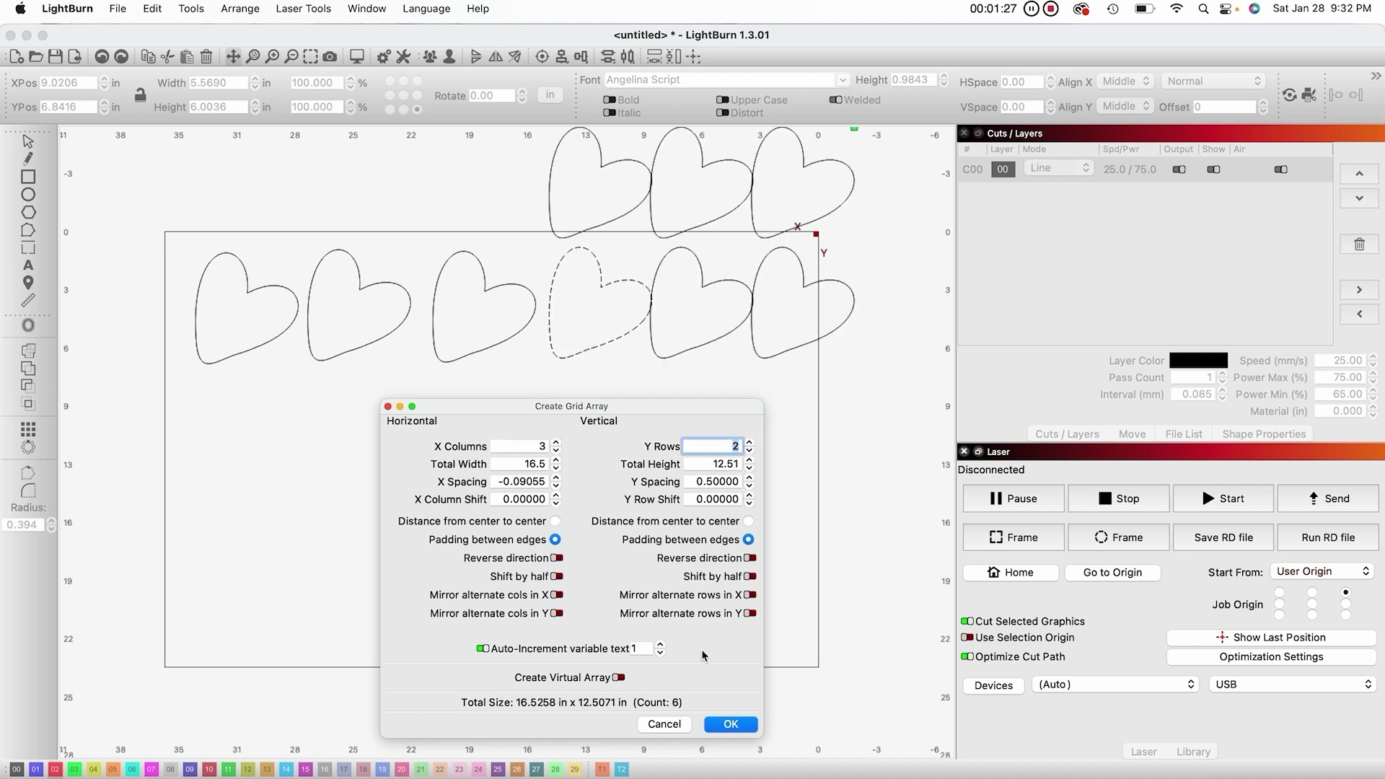
{"action": "left_click", "coordinate": [668, 725]}
{"action": "key", "text": "Escape"}
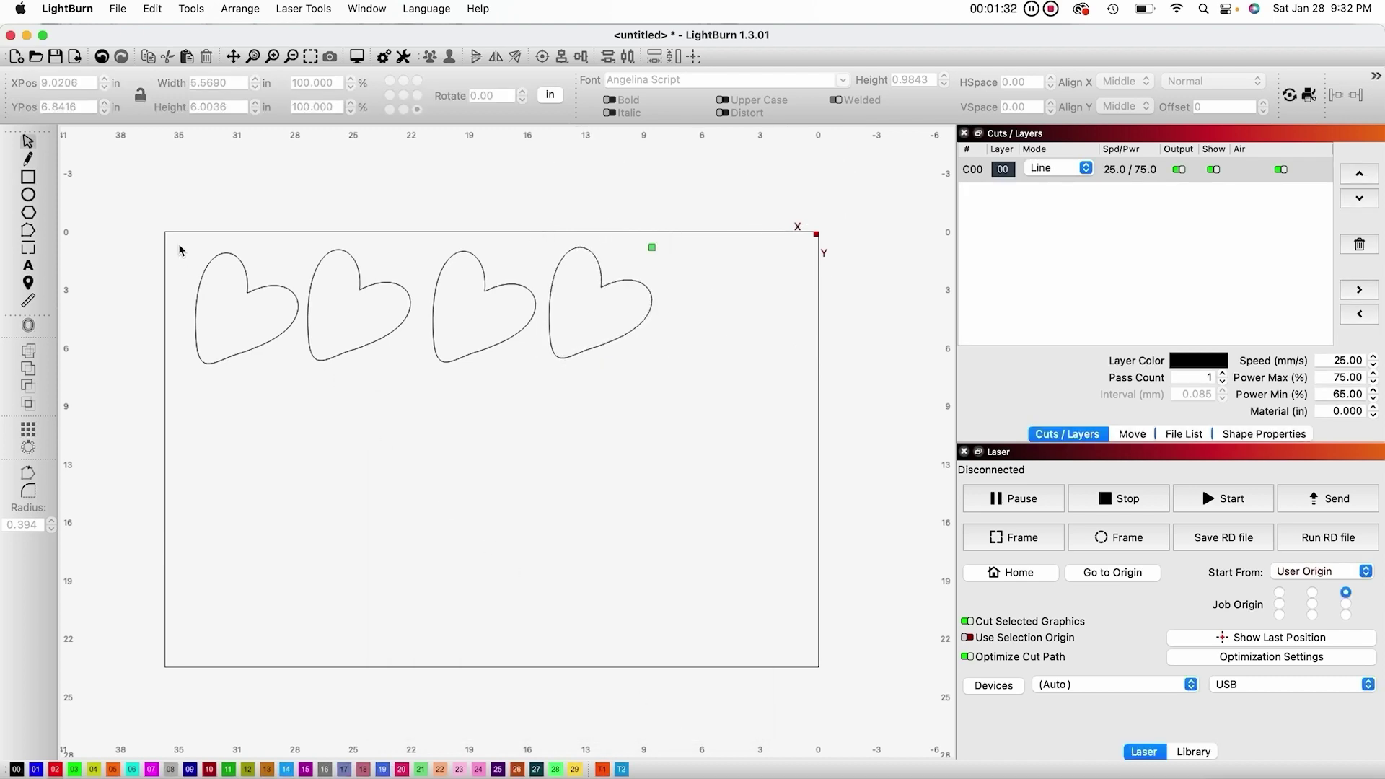
Step: Slide the second, third and fourth hearts left to overlap, then select all four
{"action": "left_click", "coordinate": [203, 268]}
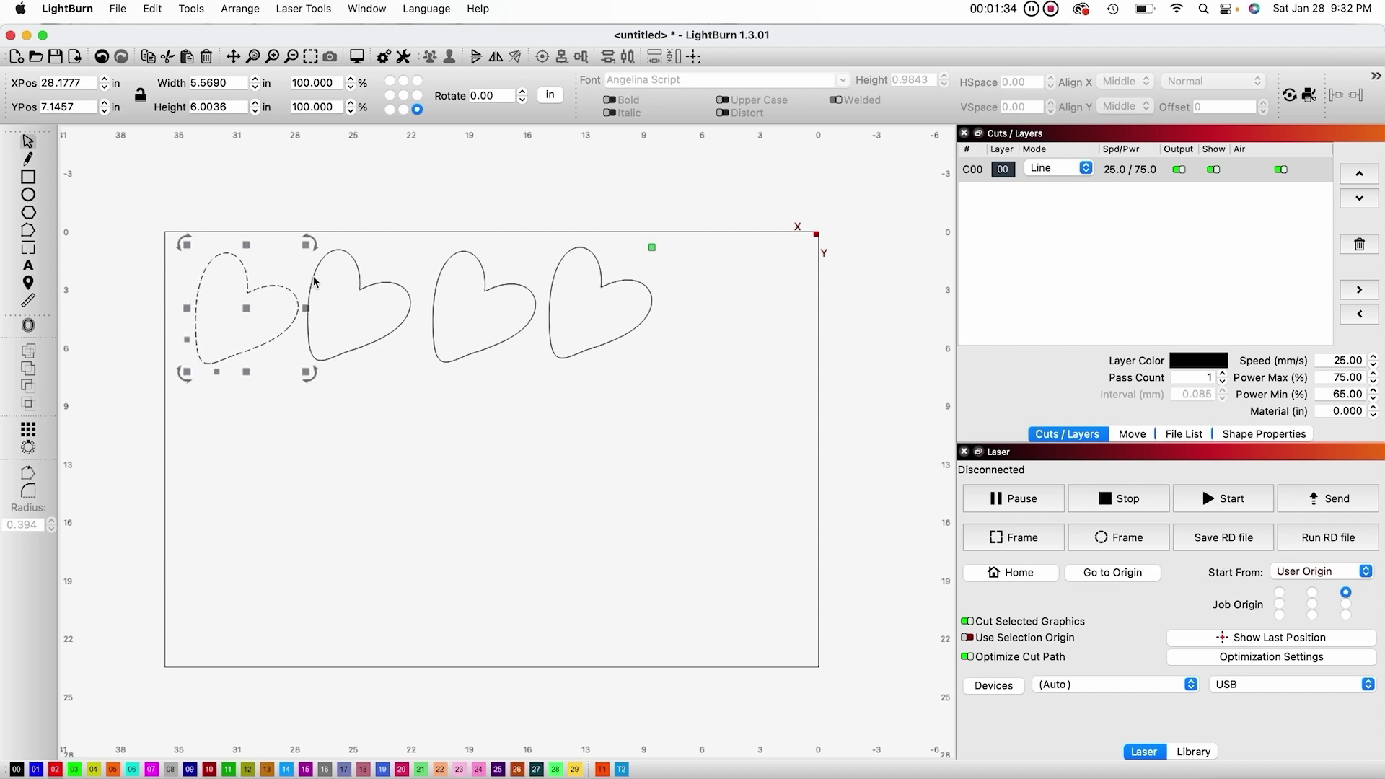
{"action": "left_click_drag", "start_coordinate": [312, 277], "coordinate": [272, 278]}
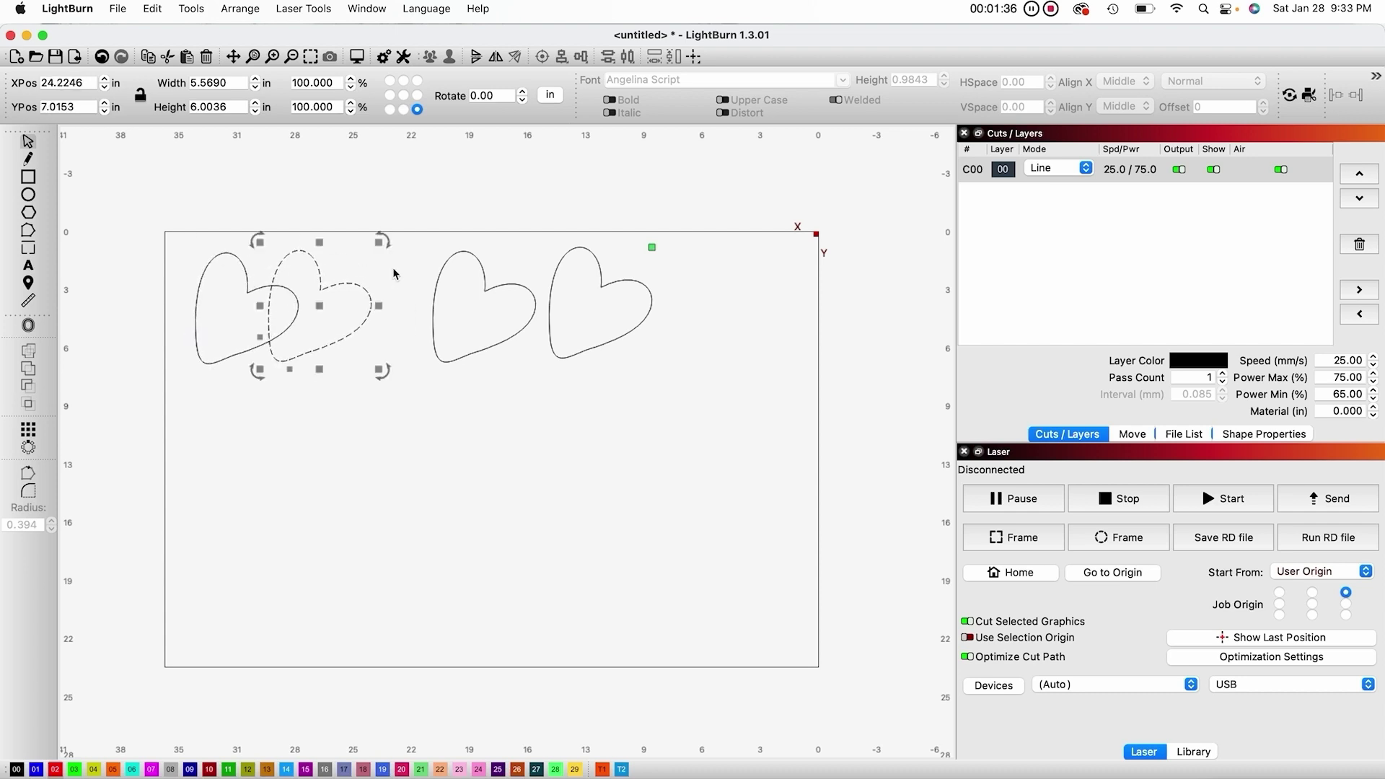
{"action": "left_click_drag", "start_coordinate": [439, 272], "coordinate": [352, 275]}
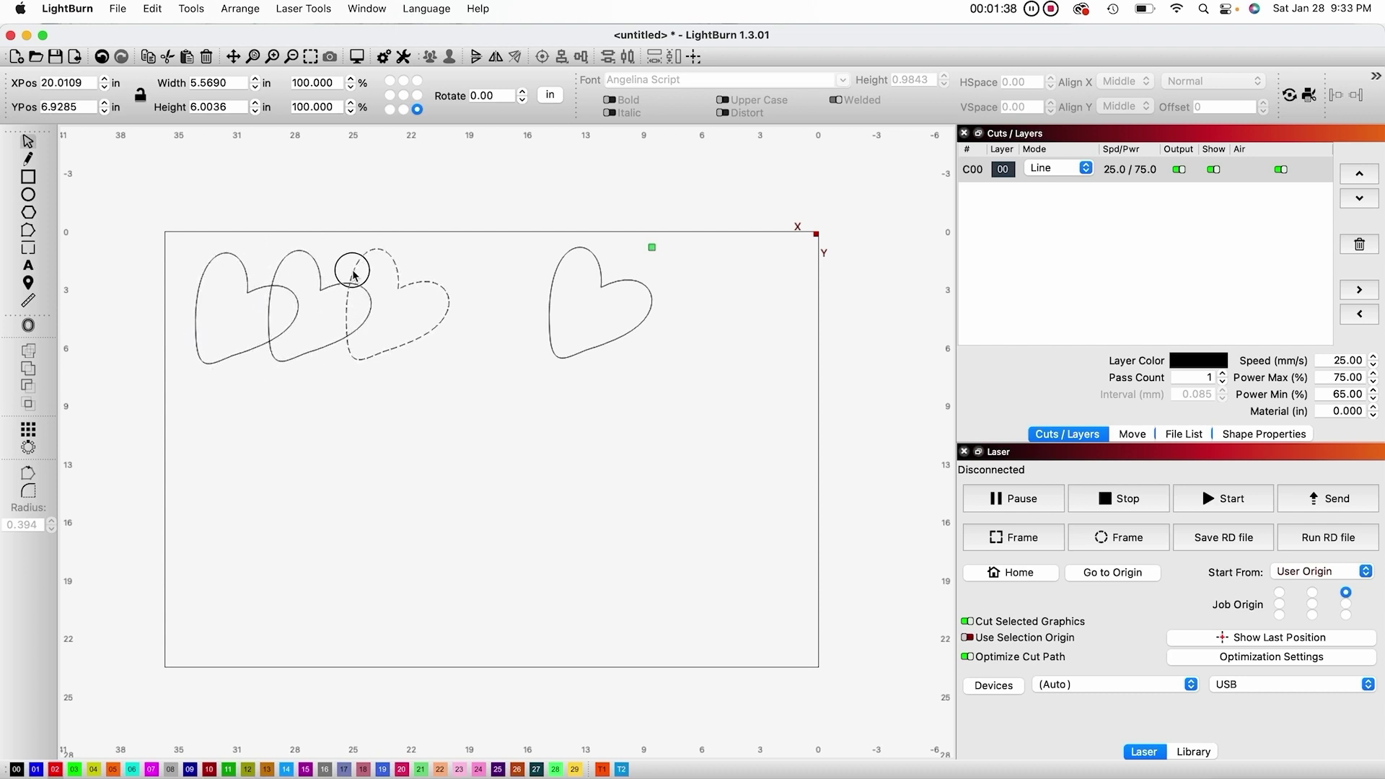
{"action": "left_click_drag", "start_coordinate": [554, 281], "coordinate": [392, 273]}
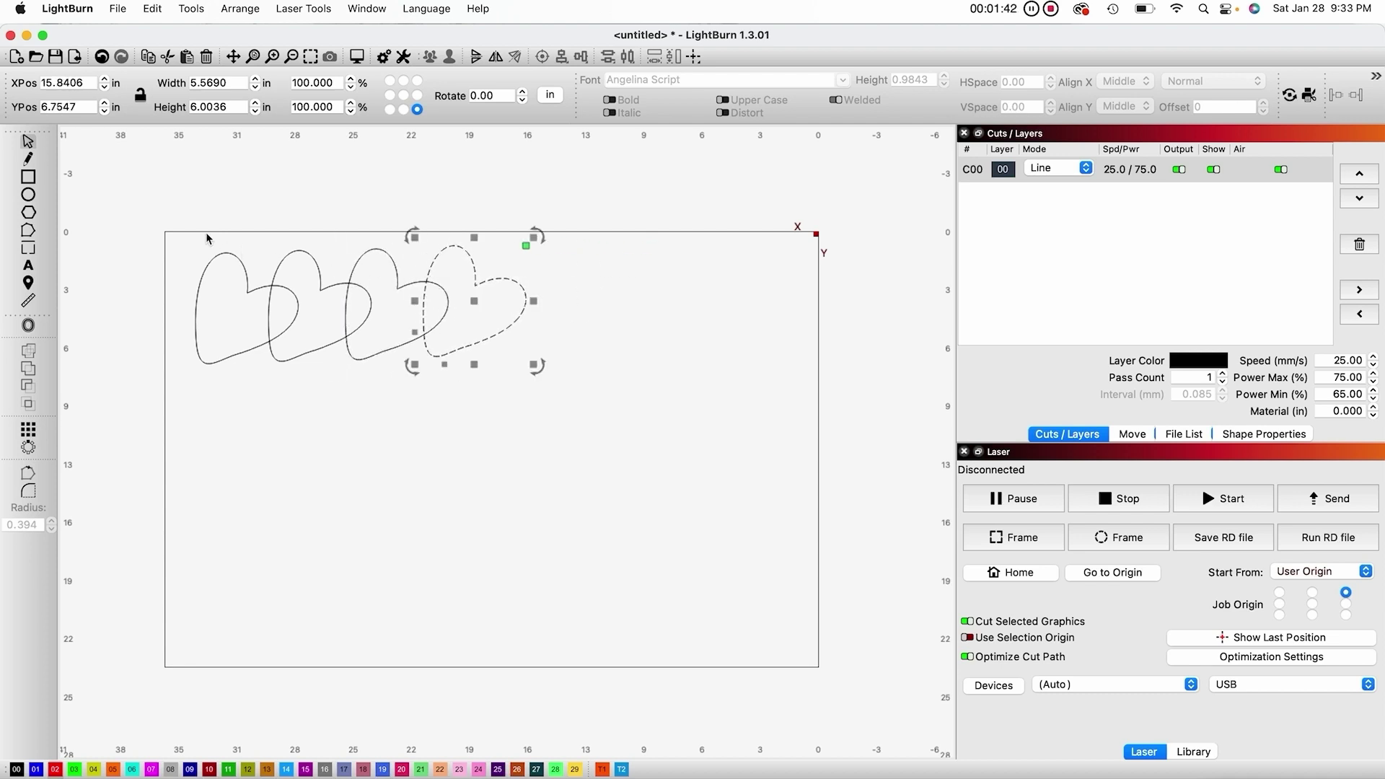
{"action": "left_click_drag", "start_coordinate": [163, 227], "coordinate": [714, 412]}
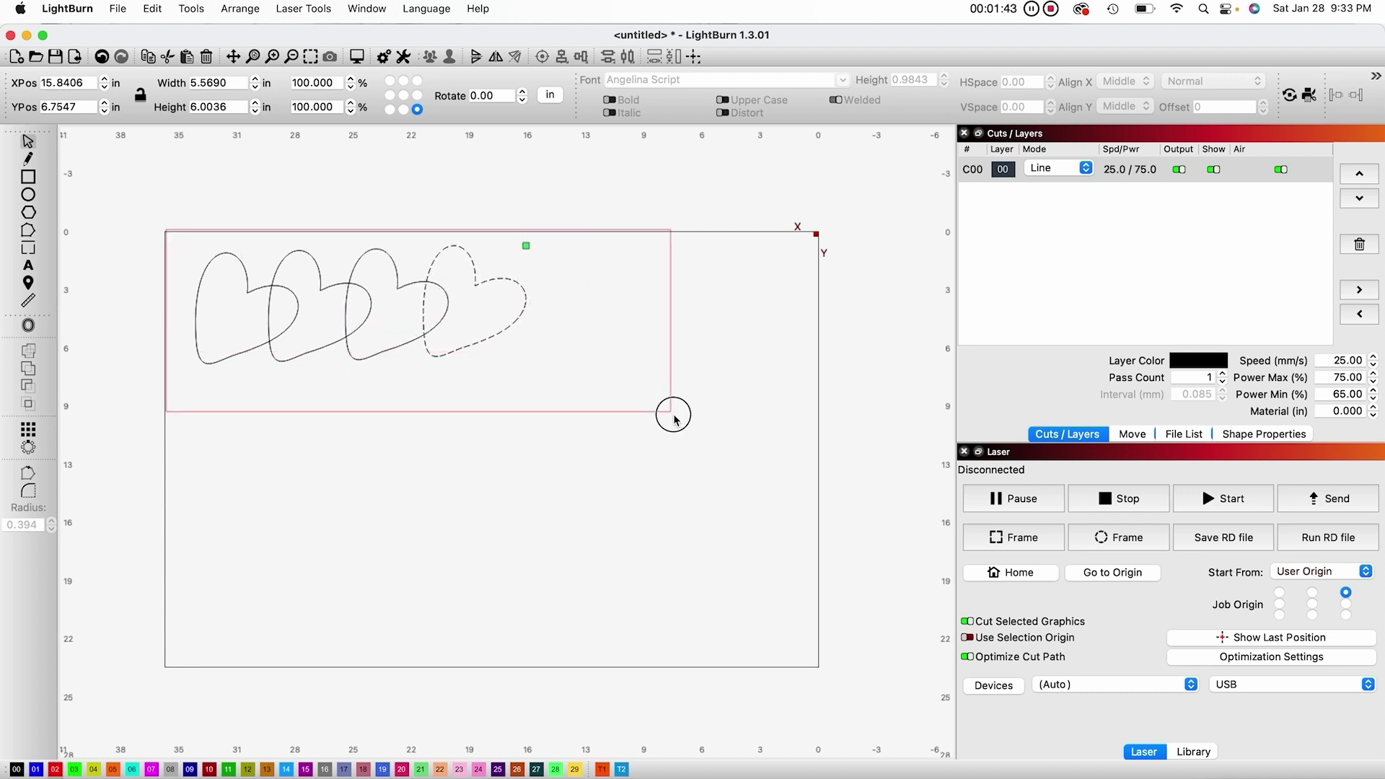
{"action": "left_click", "coordinate": [584, 62]}
Step: Align the hearts' tops, then duplicate the row and move the copy below it
{"action": "left_click", "coordinate": [628, 64]}
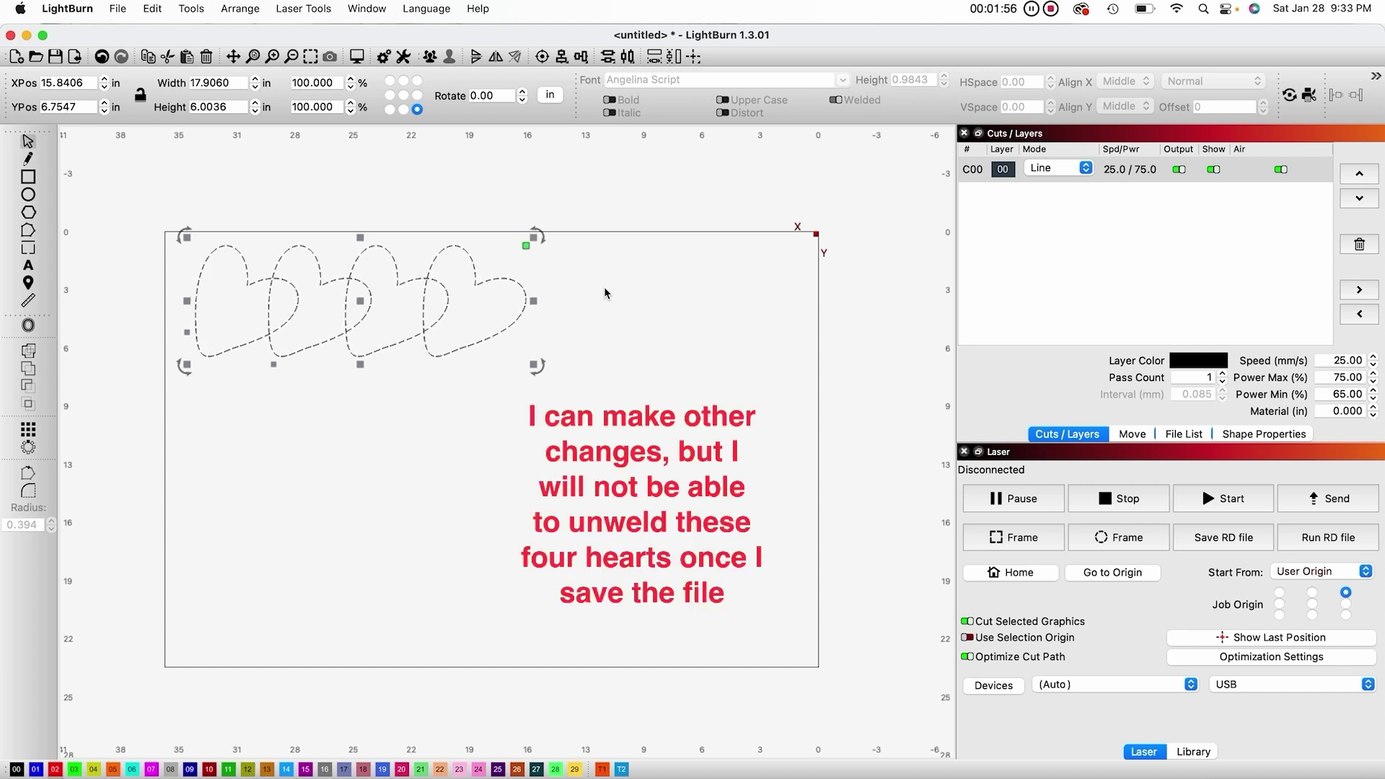
{"action": "right_click", "coordinate": [359, 304]}
{"action": "left_click", "coordinate": [393, 362]}
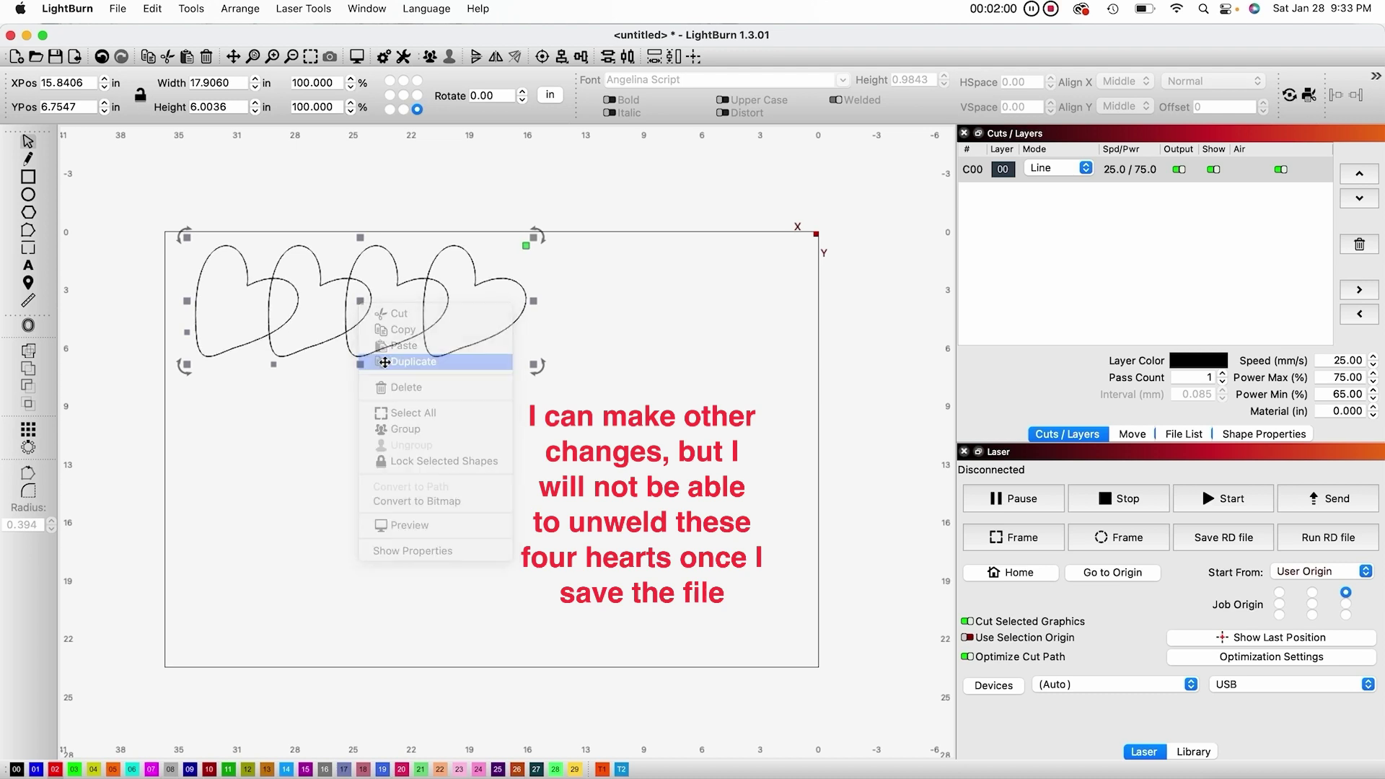
{"action": "left_click_drag", "start_coordinate": [359, 300], "coordinate": [348, 467]}
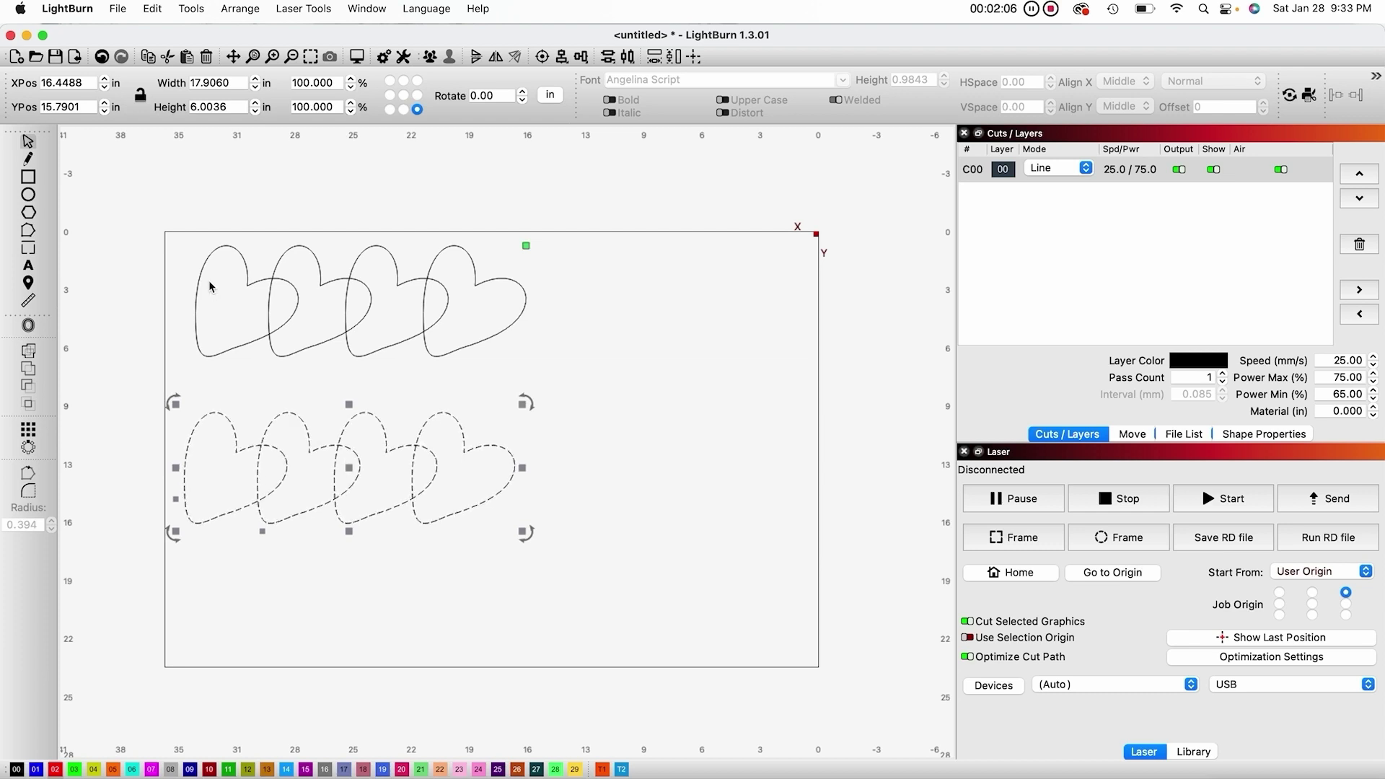
{"action": "left_click", "coordinate": [155, 220]}
Step: Weld the four upper overlapping hearts into one outline with the Weld tool
{"action": "left_click_drag", "start_coordinate": [154, 219], "coordinate": [577, 390]}
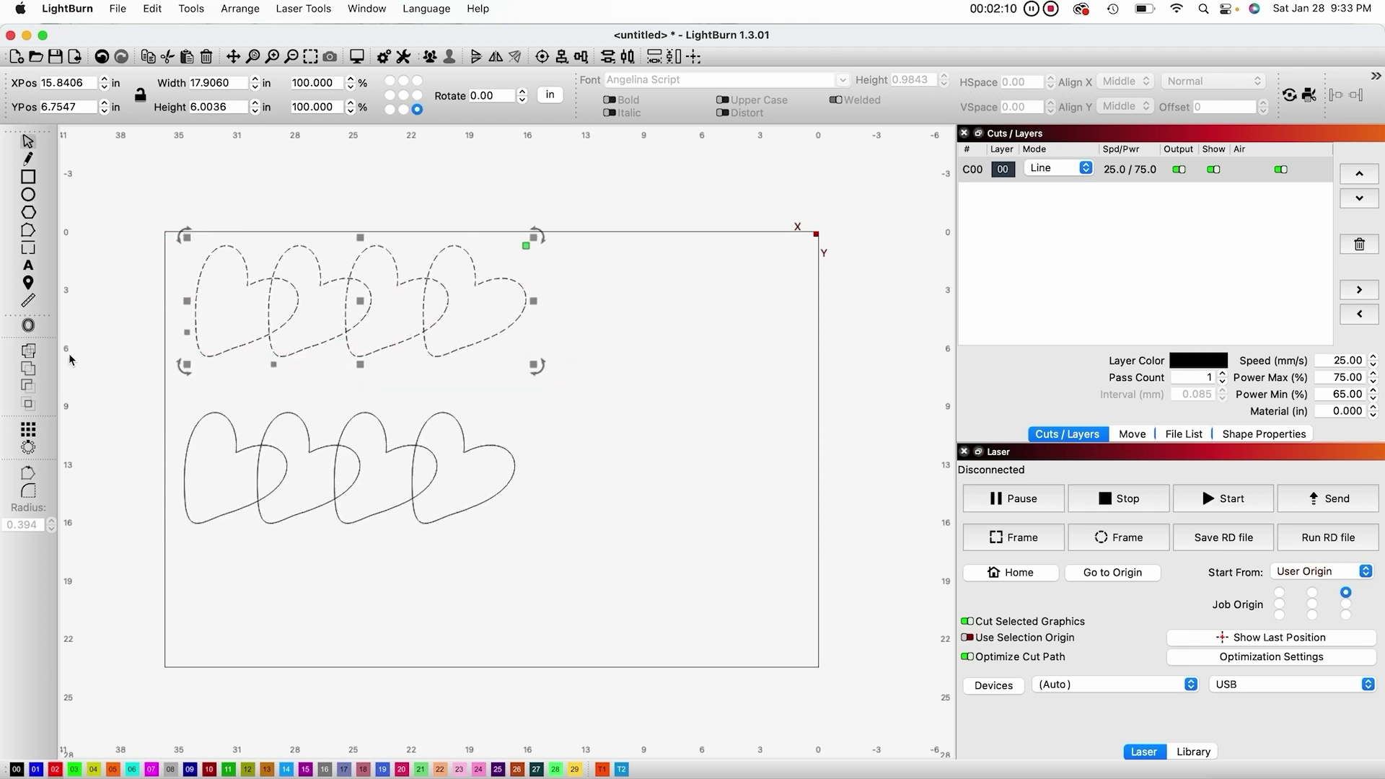
{"action": "left_click", "coordinate": [28, 351]}
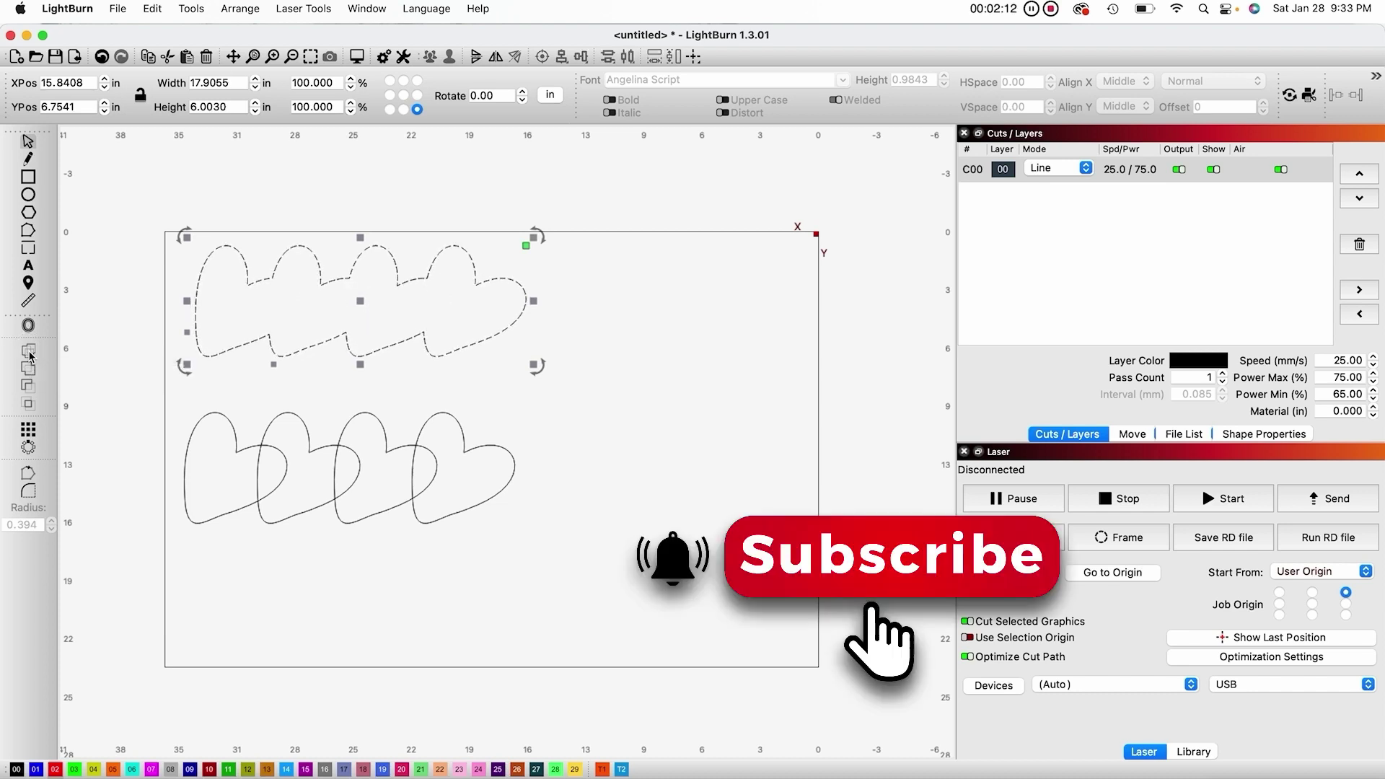